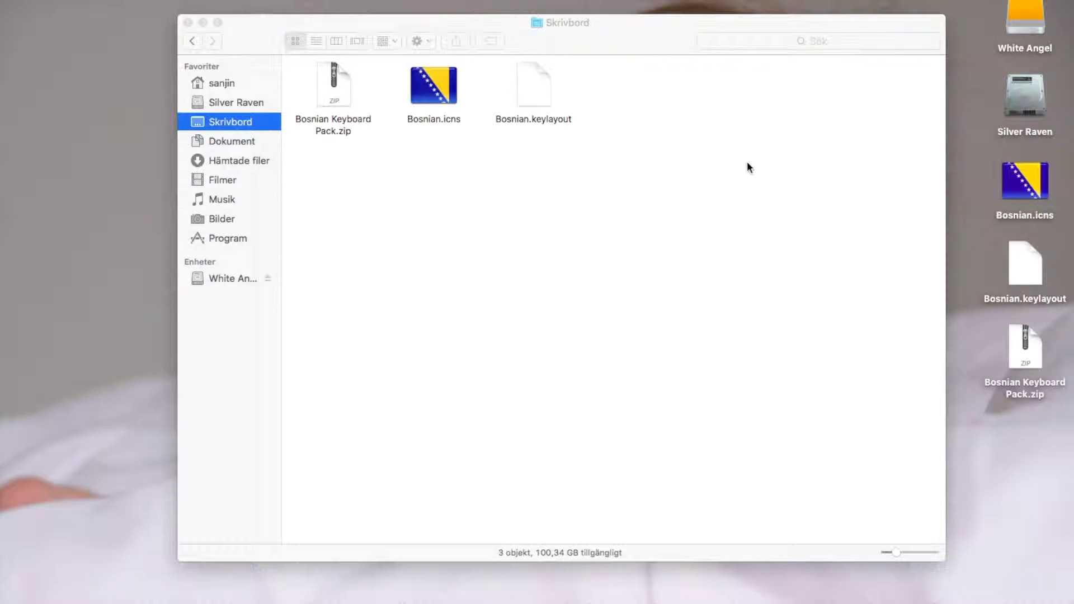
Check the input source menu, then nudge the Finder window upward
click(873, 1)
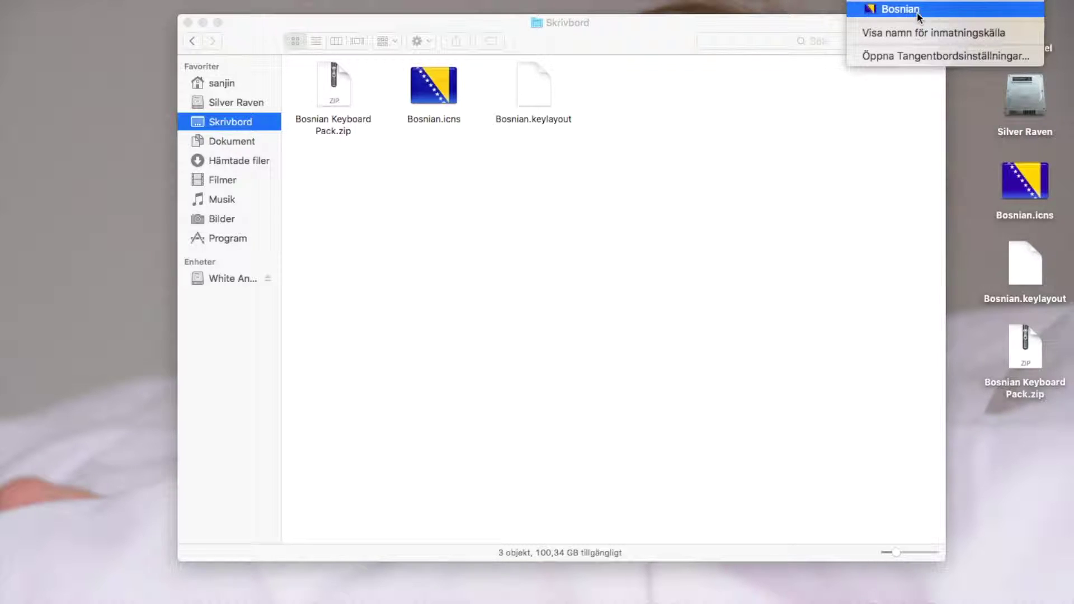
click(737, 104)
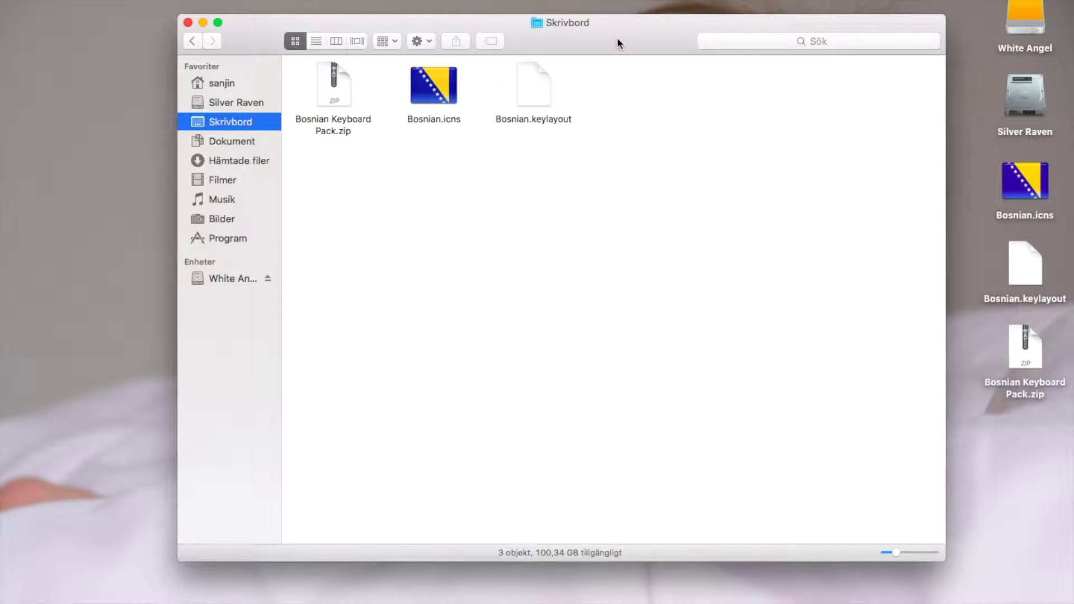
drag(618, 45, 620, 51)
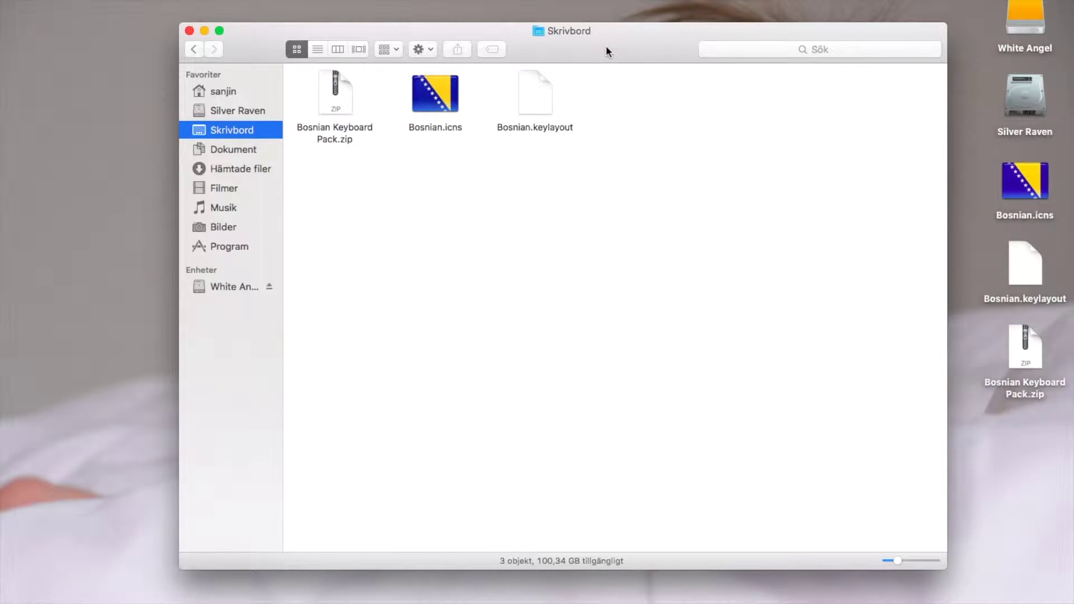
drag(606, 47, 603, 37)
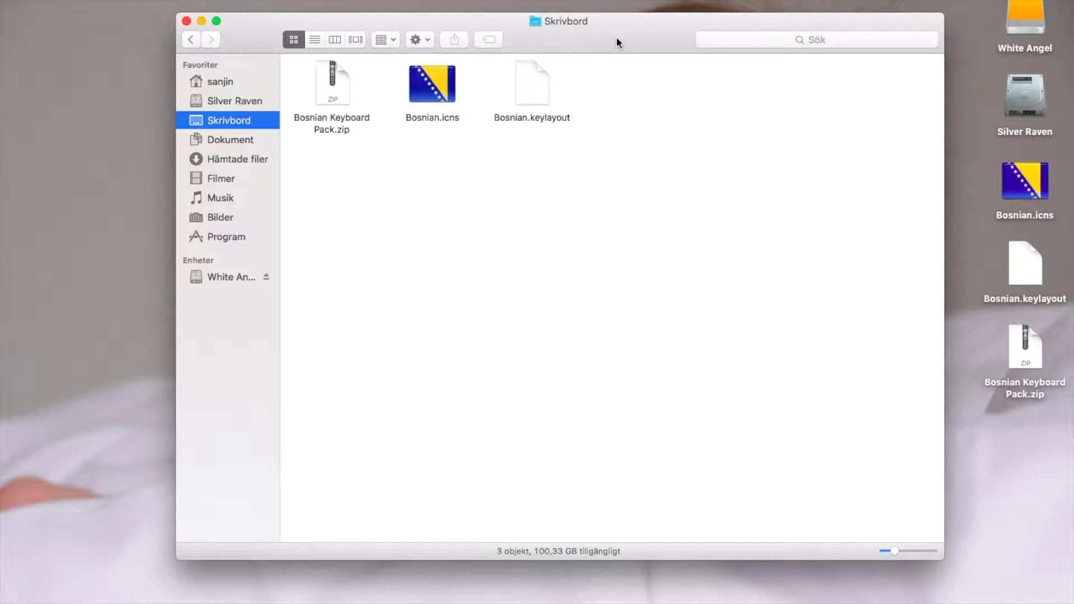
drag(617, 42, 617, 34)
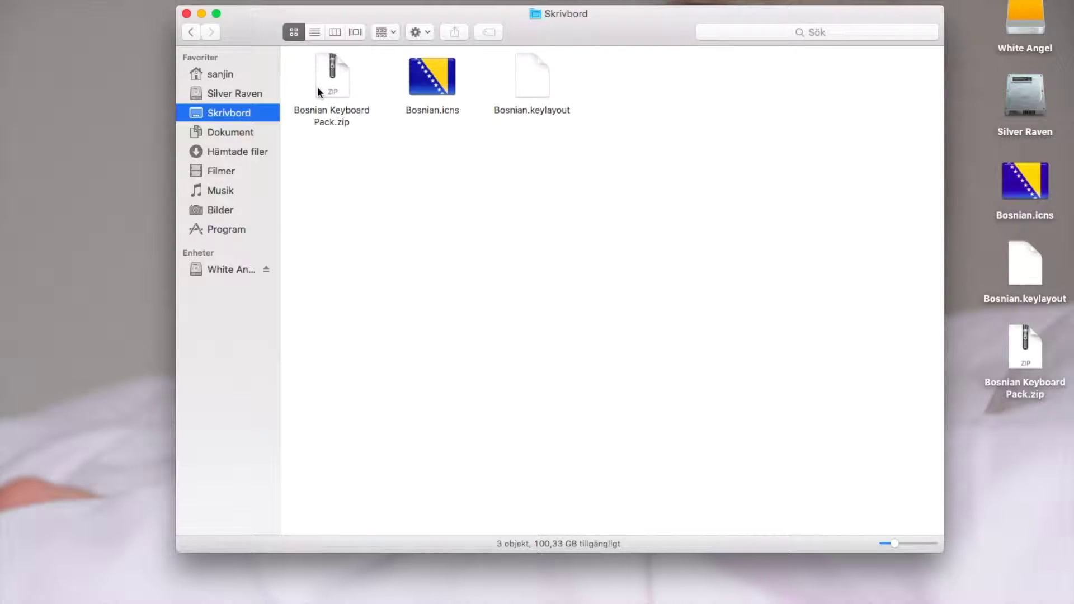
Look over Bosnian Keyboard Pack.zip, Bosnian.icns and Bosnian.keylayout on the Desktop
click(343, 92)
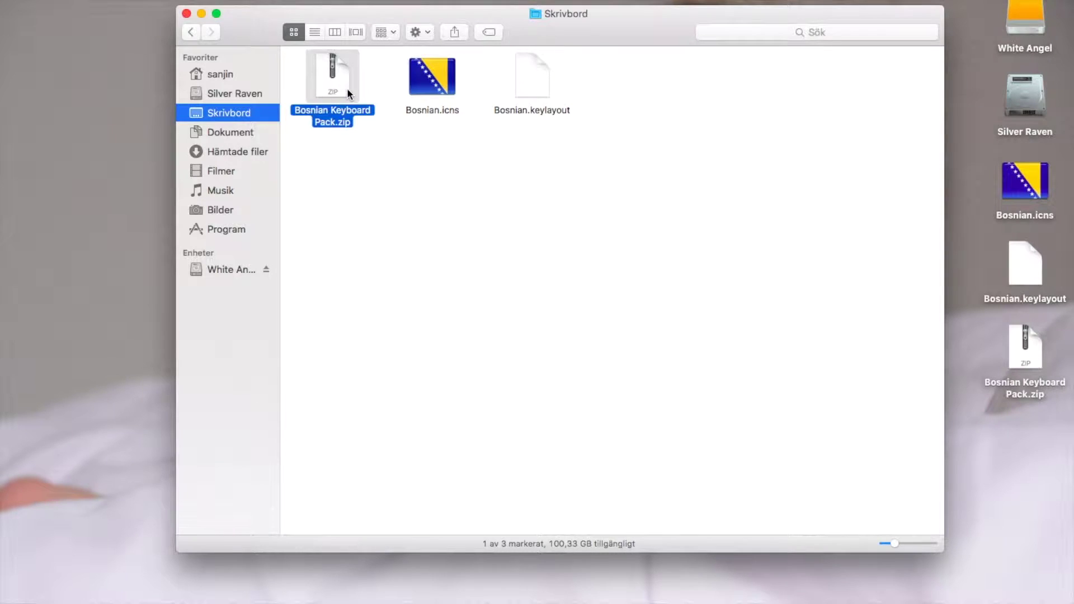
drag(553, 146, 452, 70)
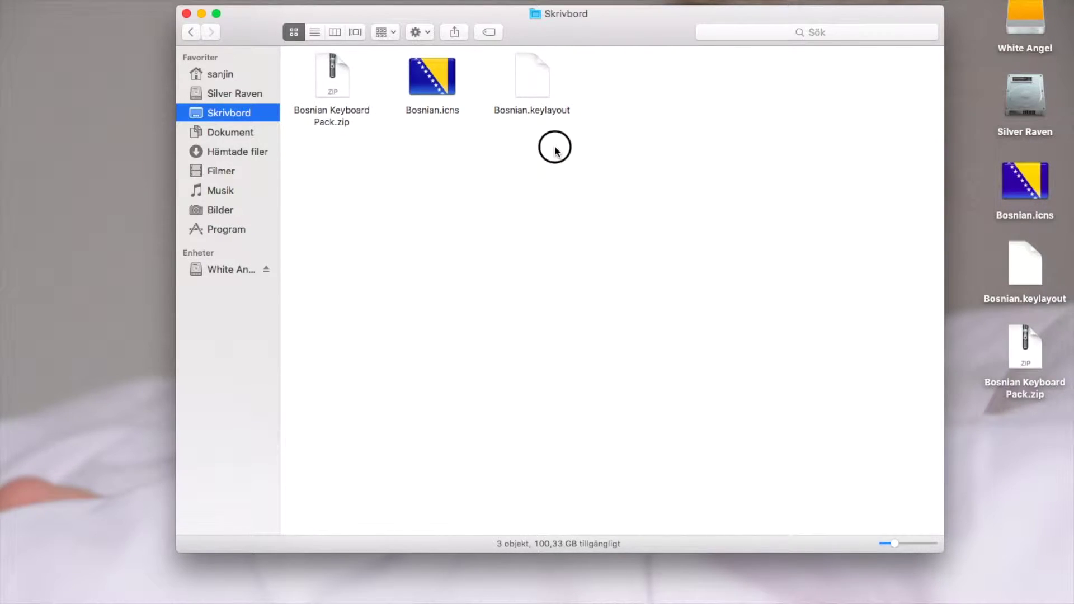
click(561, 144)
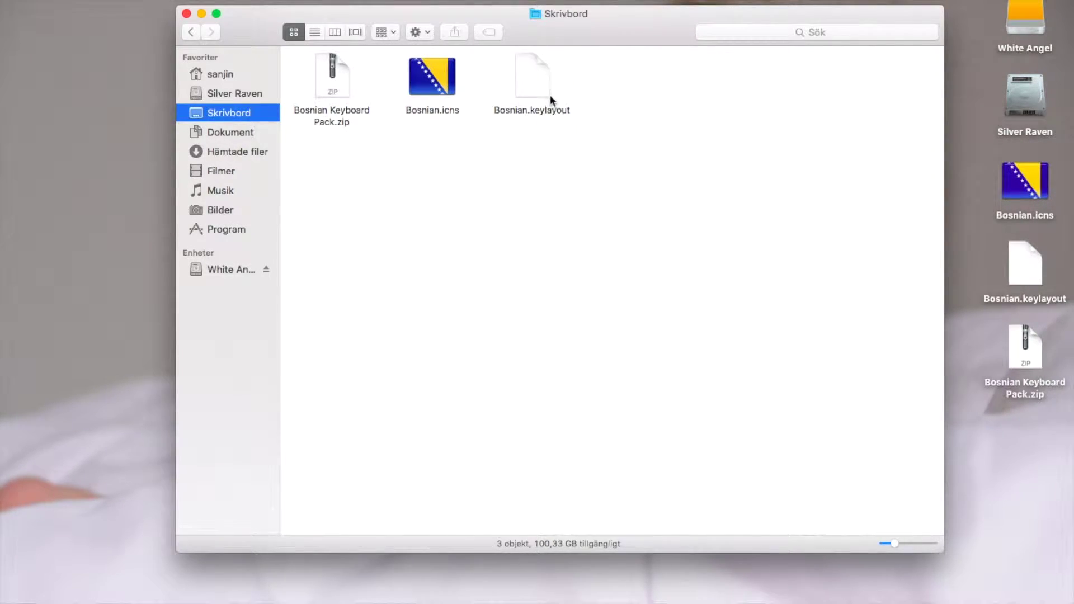
click(542, 91)
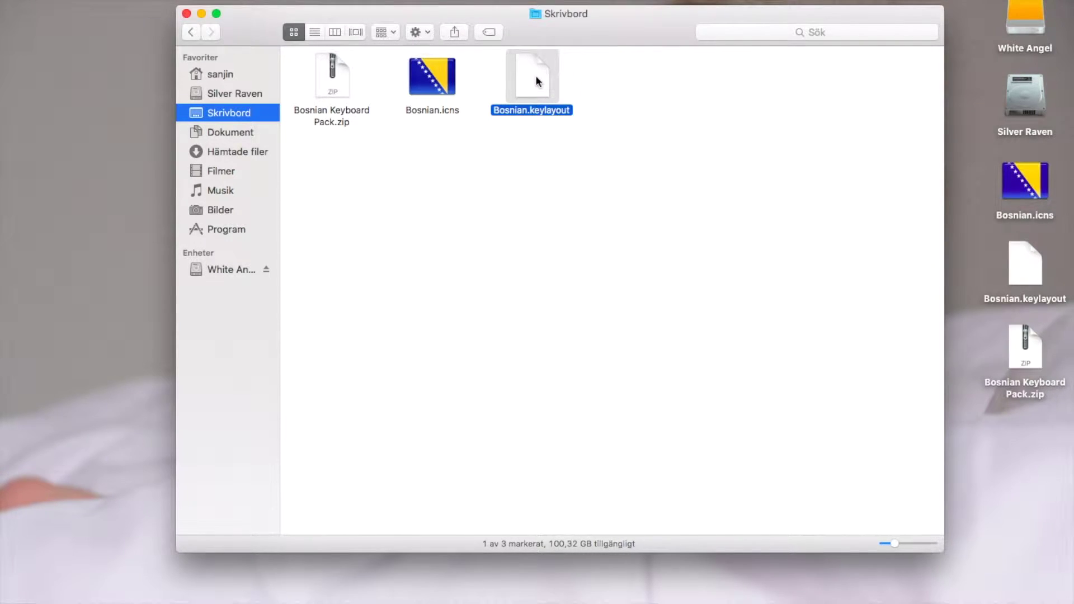
click(445, 88)
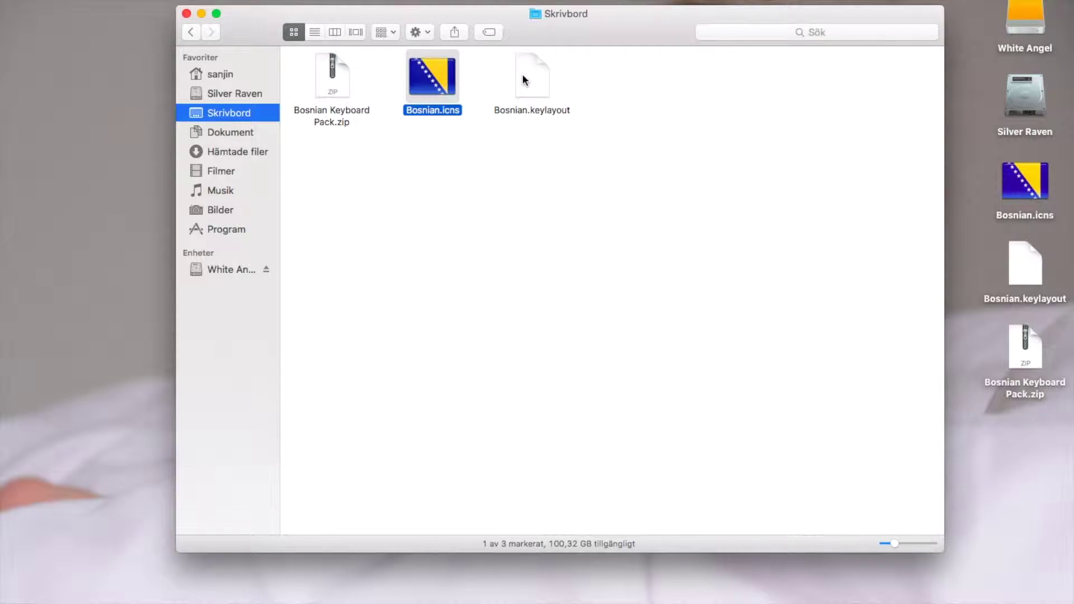
click(327, 84)
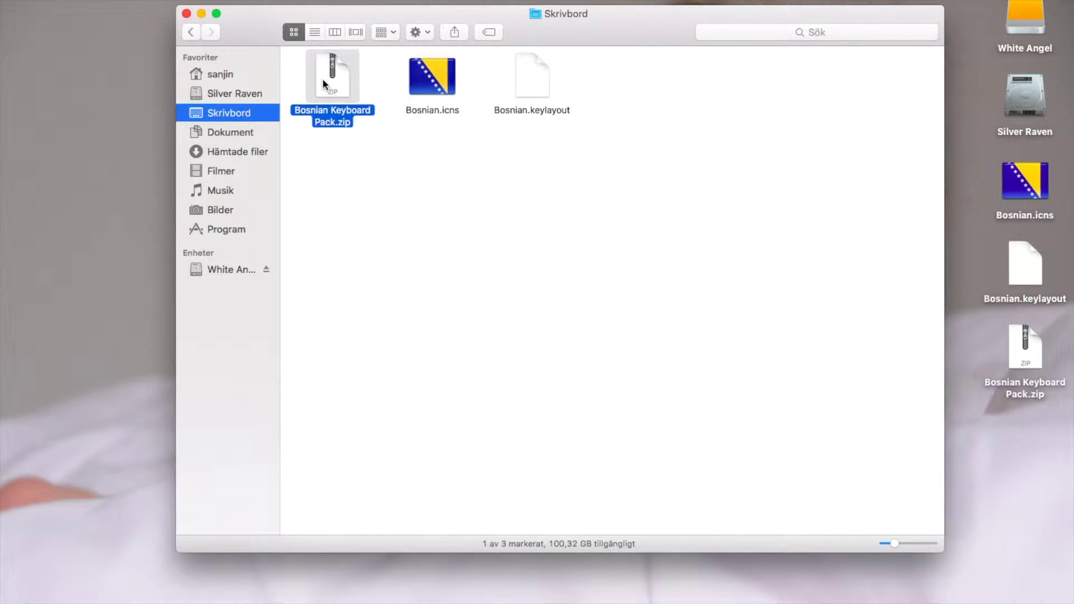
drag(554, 164, 420, 54)
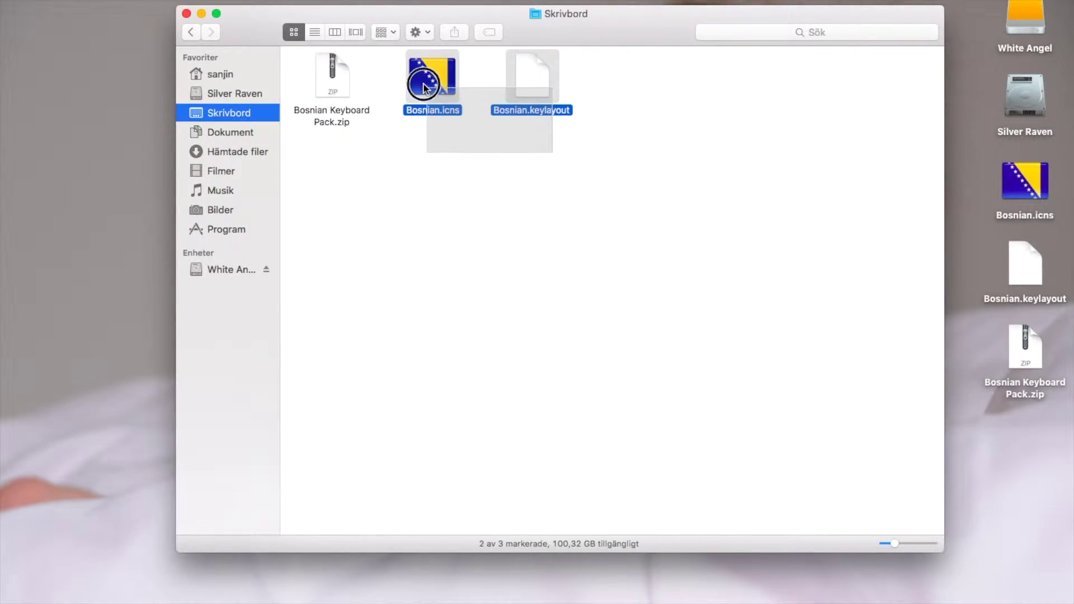
click(319, 158)
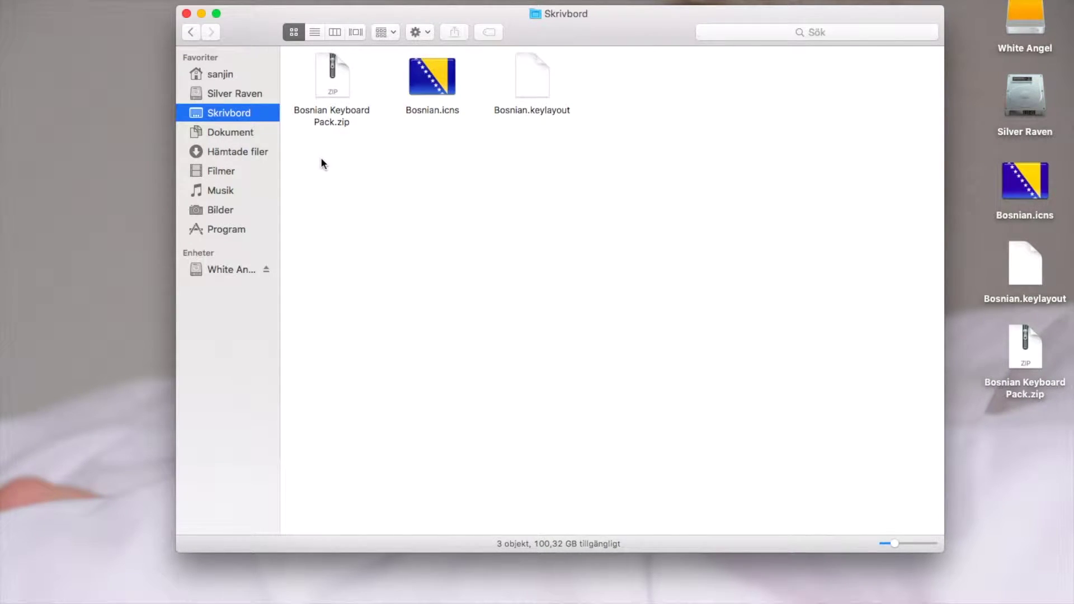
Open Silver Raven's Bibliotek > Keyboard Layouts in a new tab and inspect the Bosnian files
super+click(242, 92)
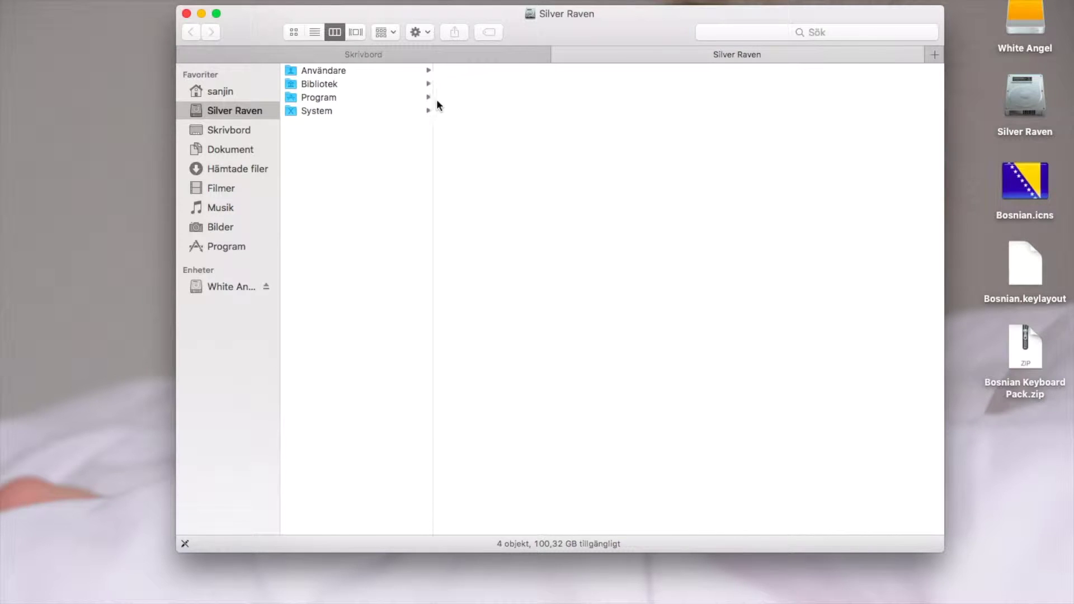
click(358, 83)
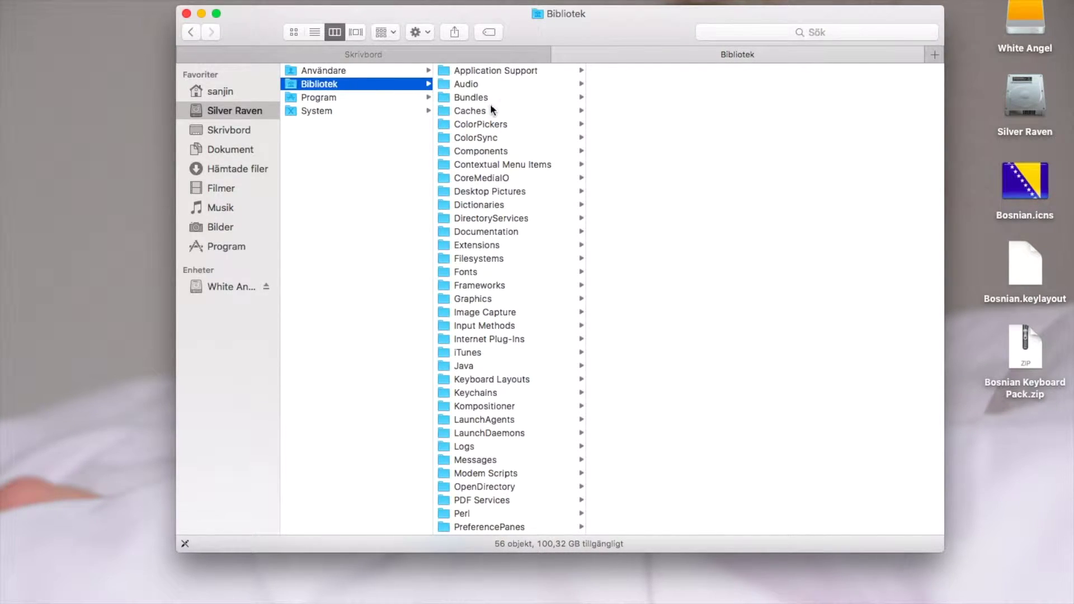
scroll(509, 187, down, 5)
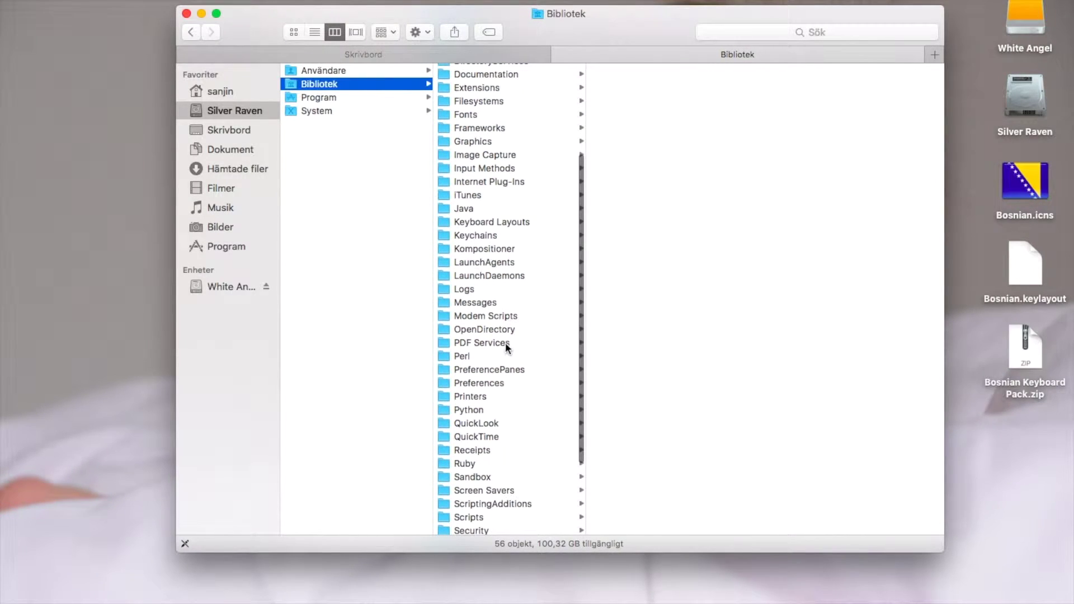
scroll(505, 348, down, 1)
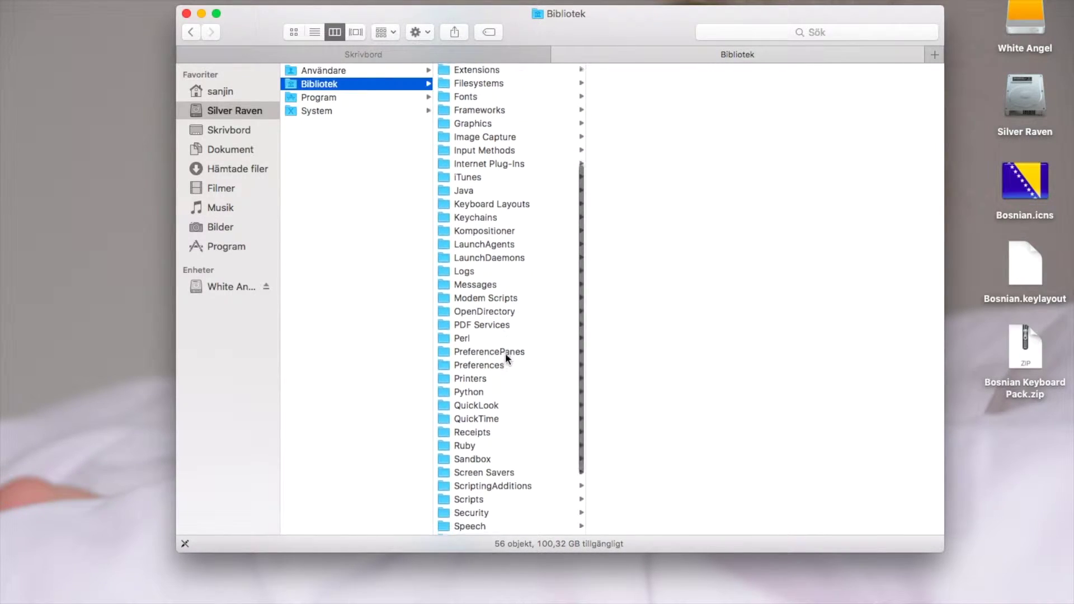
click(503, 206)
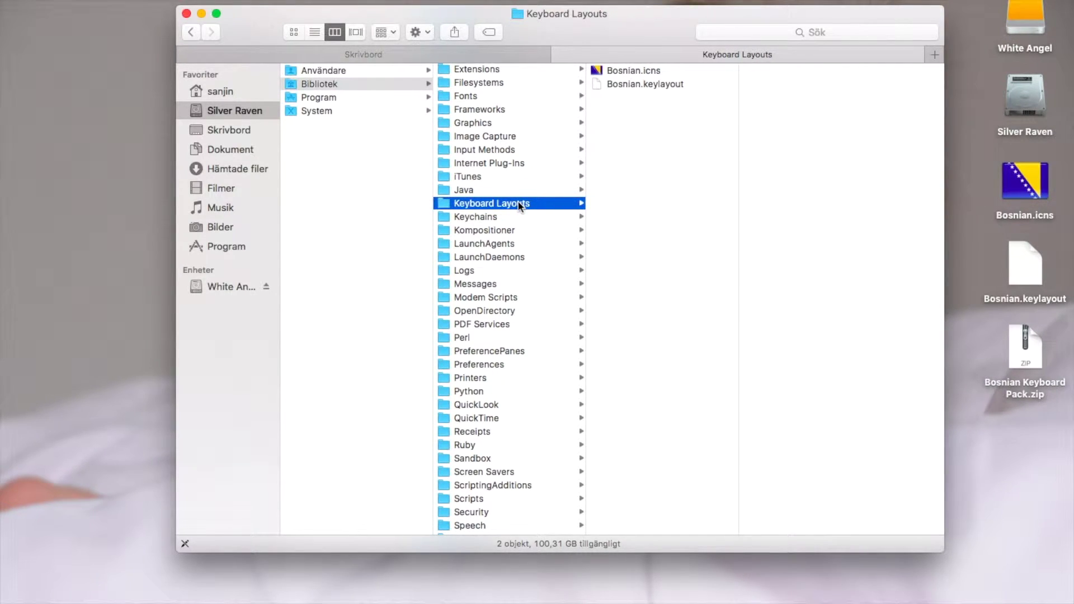
mouse_move(363, 54)
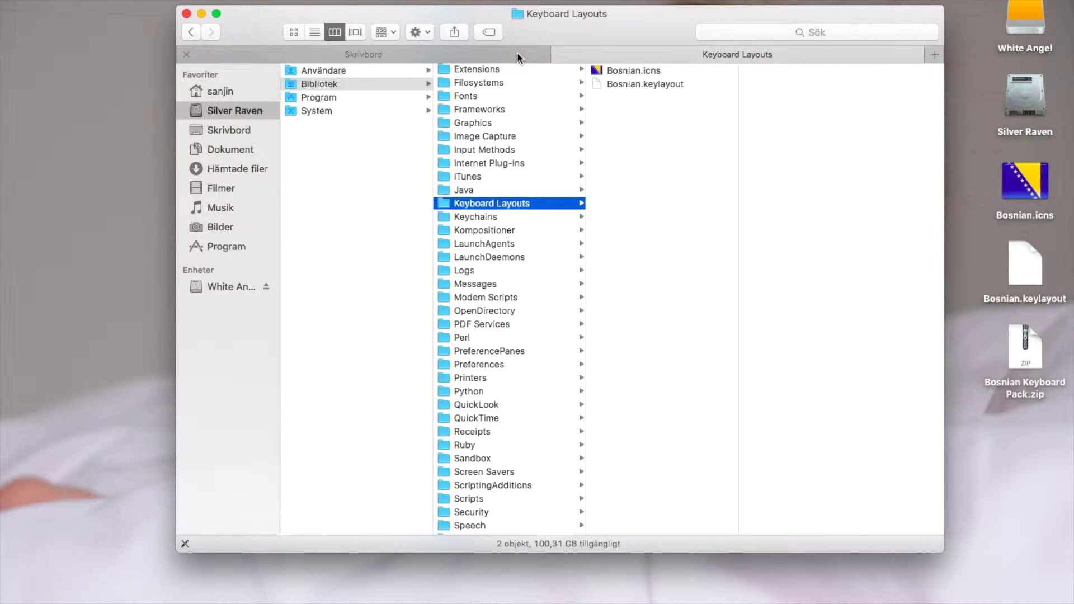
click(630, 74)
click(634, 82)
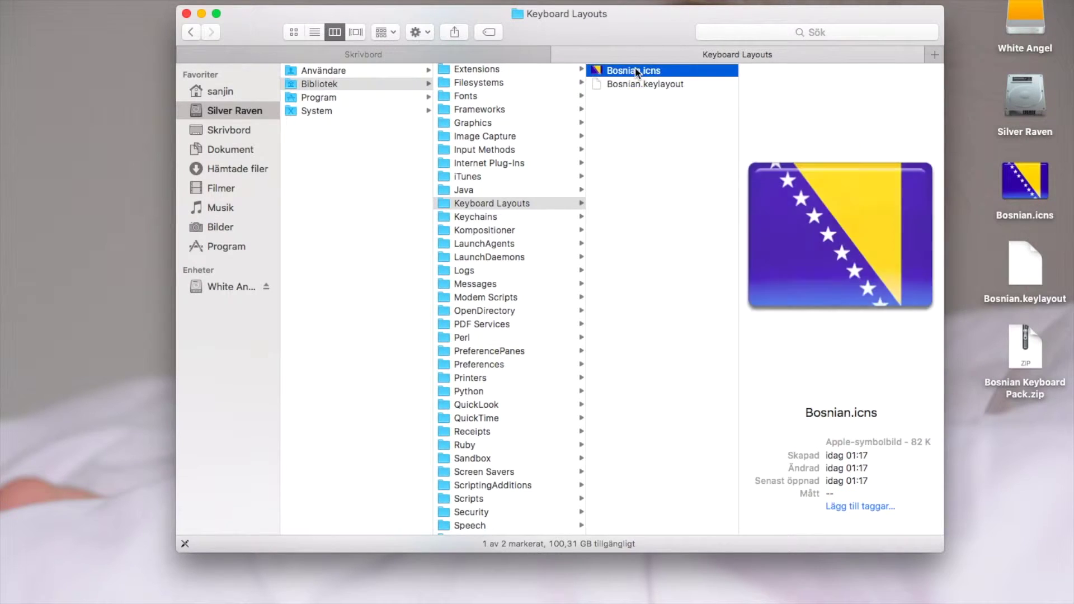
click(636, 87)
Copy Bosnian.icns and Bosnian.keylayout from the Desktop with Kopiera 2 objekt
click(509, 55)
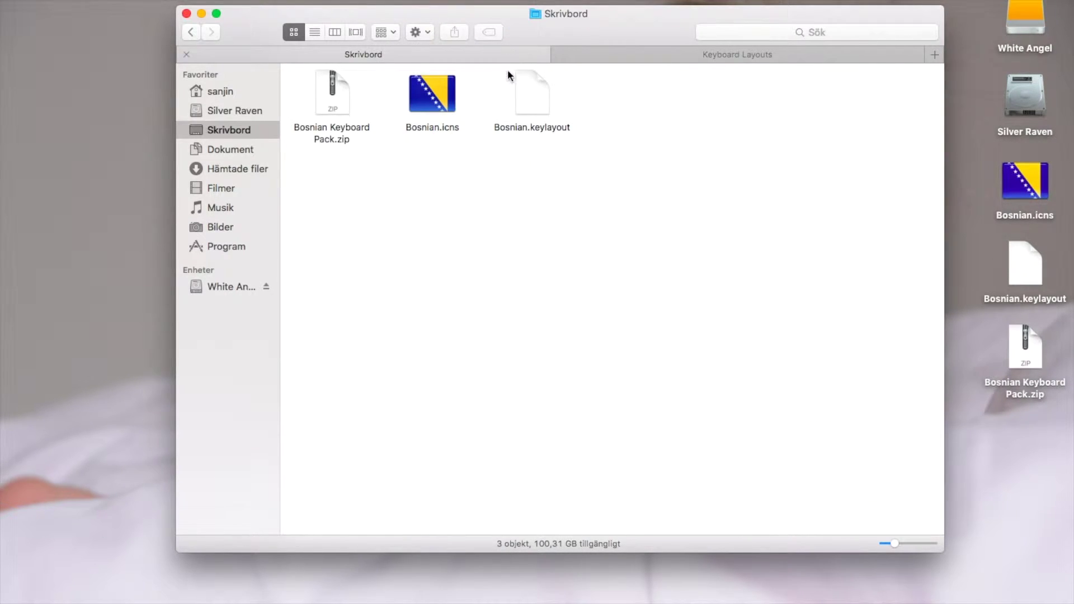
drag(536, 186, 413, 77)
right_click(429, 87)
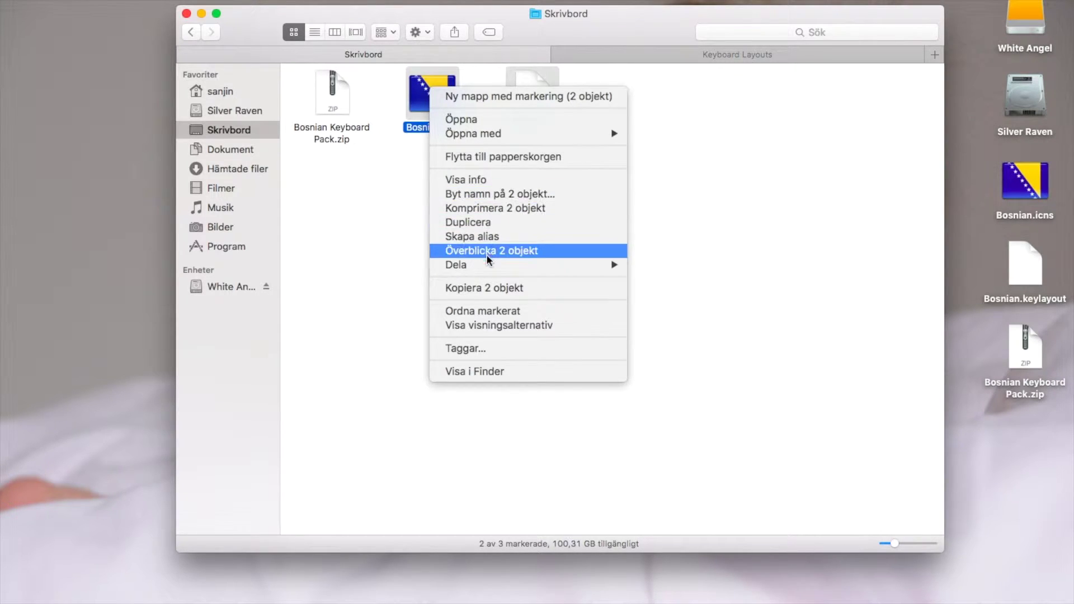
click(488, 288)
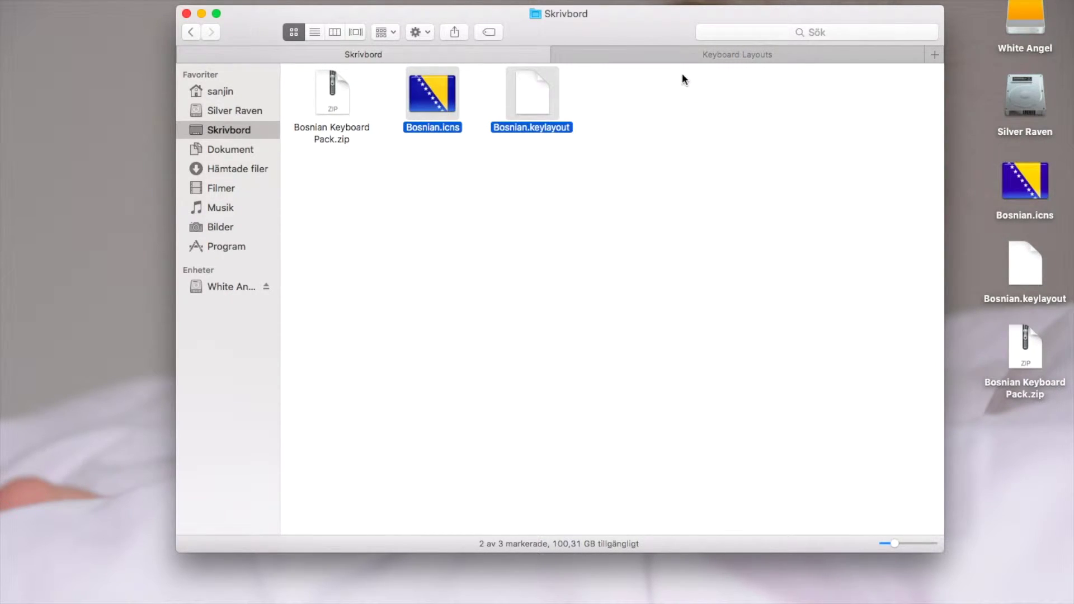
Paste both files into Keyboard Layouts with Klistra in, verify them, and bring up Launchpad
click(695, 53)
click(553, 205)
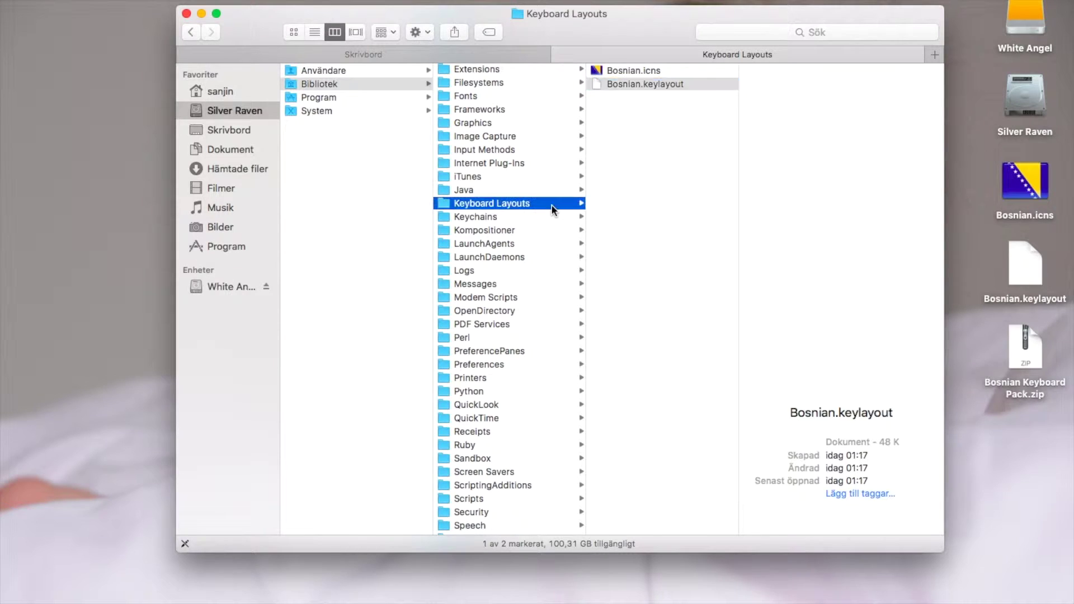
right_click(645, 182)
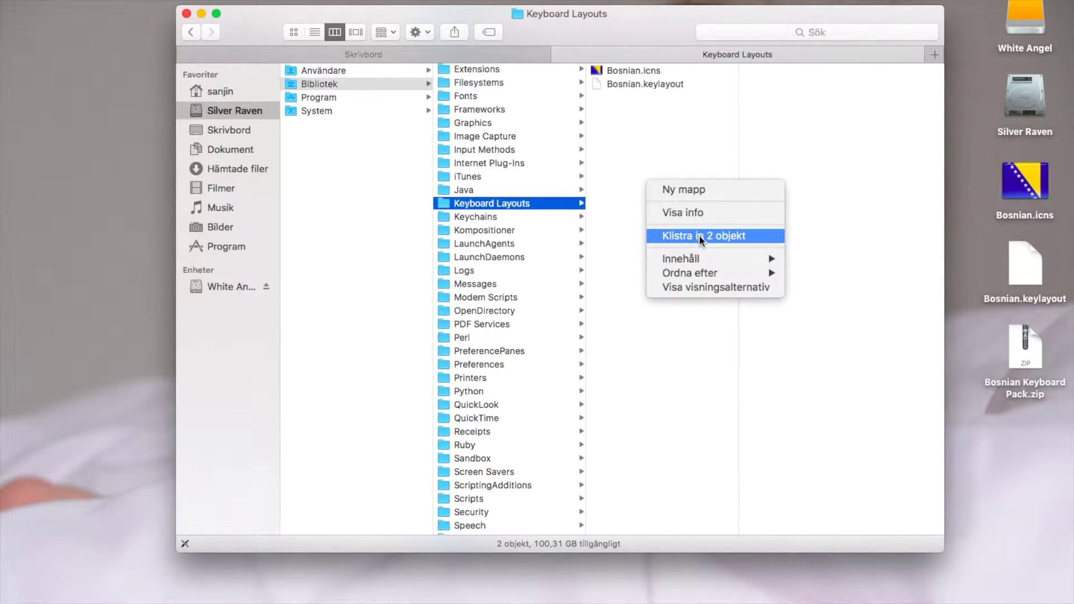
click(694, 145)
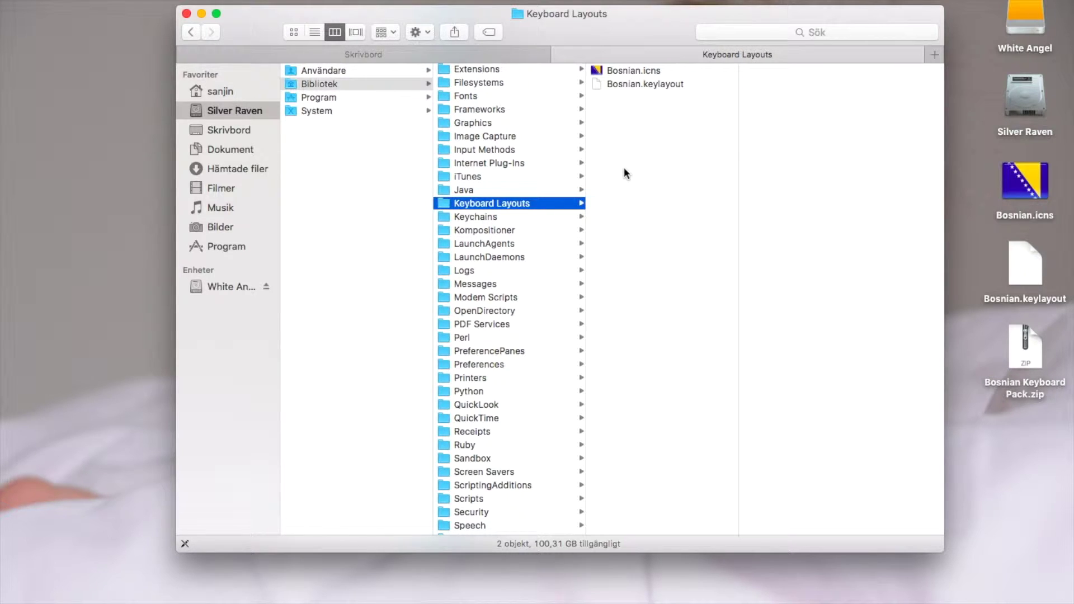
click(639, 83)
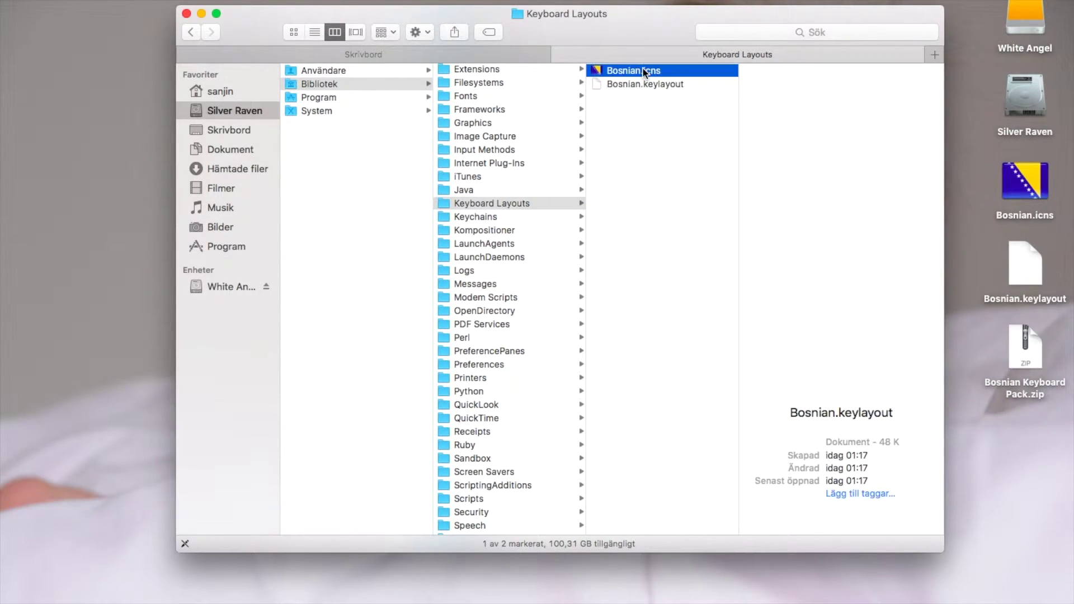
click(643, 85)
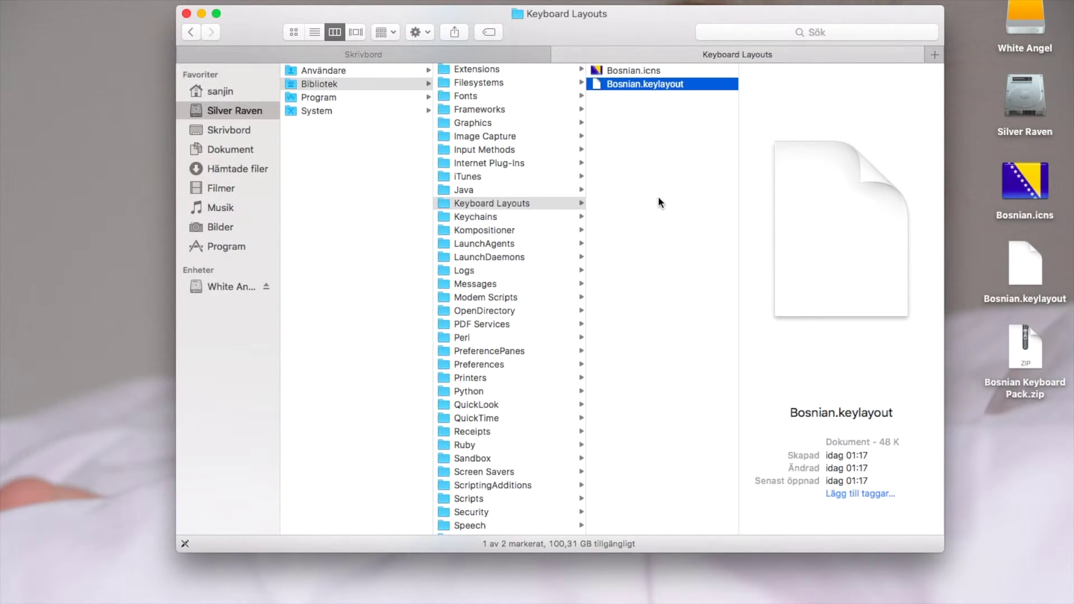
key(F4)
click(432, 114)
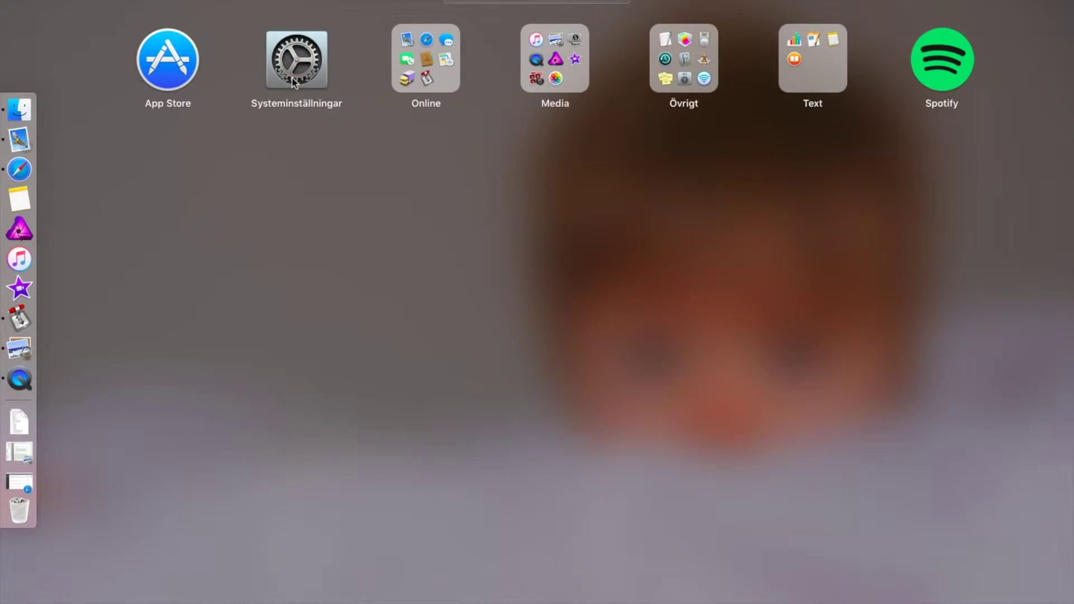
Launch Systeminställningar, centre its window, and show Tangentbord's Inmatningskällor list
click(297, 70)
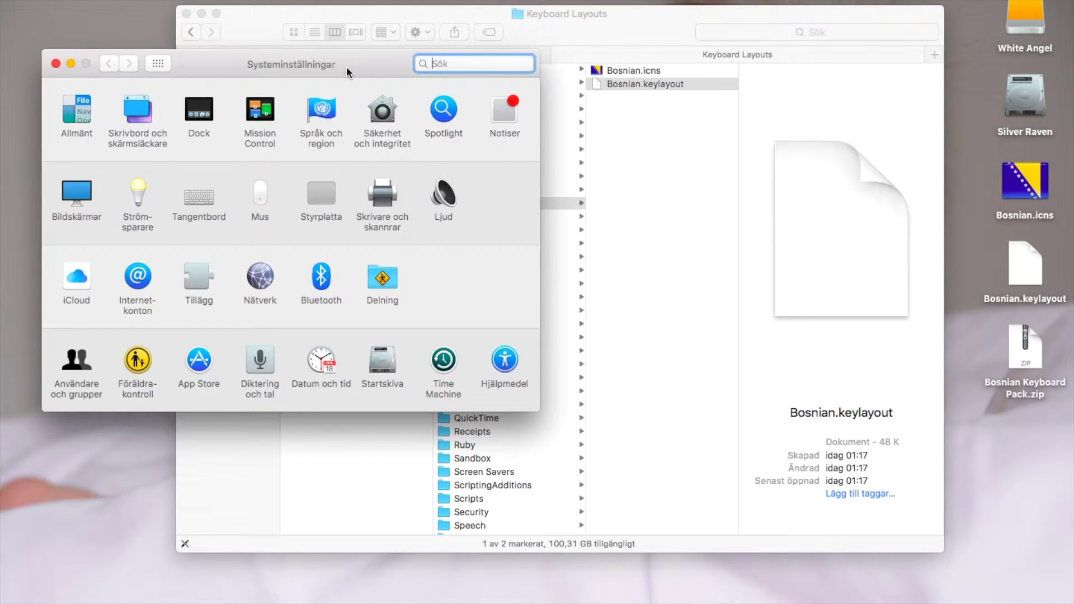
mouse_move(347, 66)
mouse_down()
mouse_move(582, 80)
mouse_move(616, 58)
mouse_up()
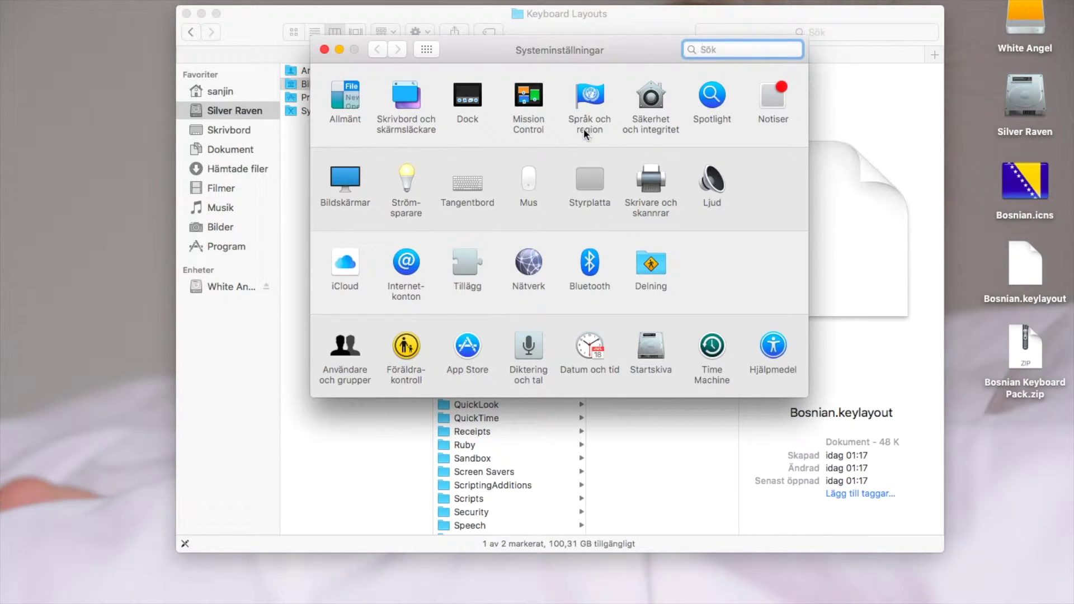
click(476, 185)
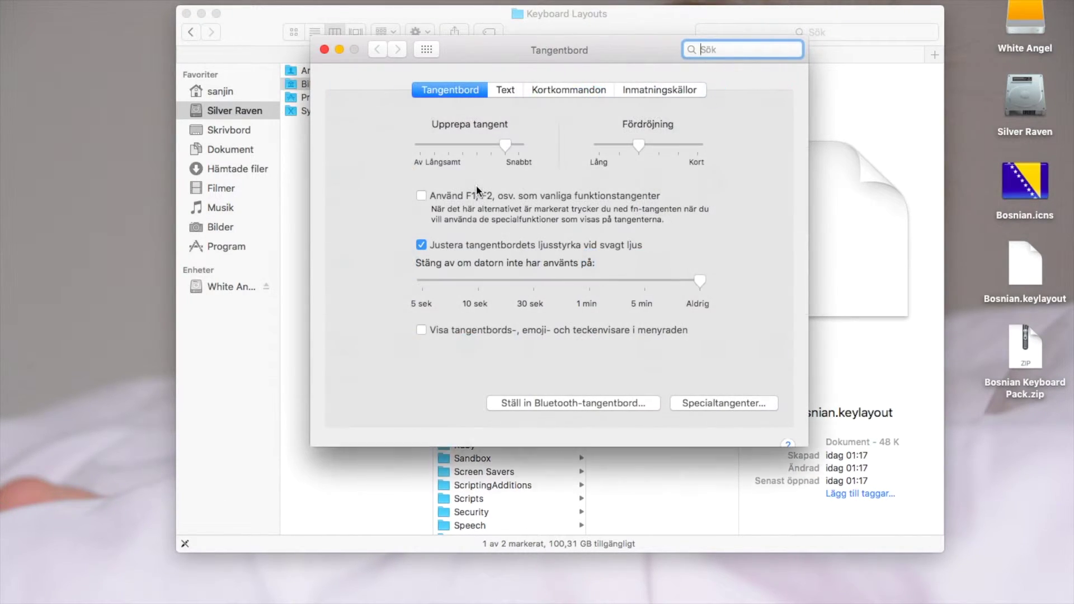
click(654, 90)
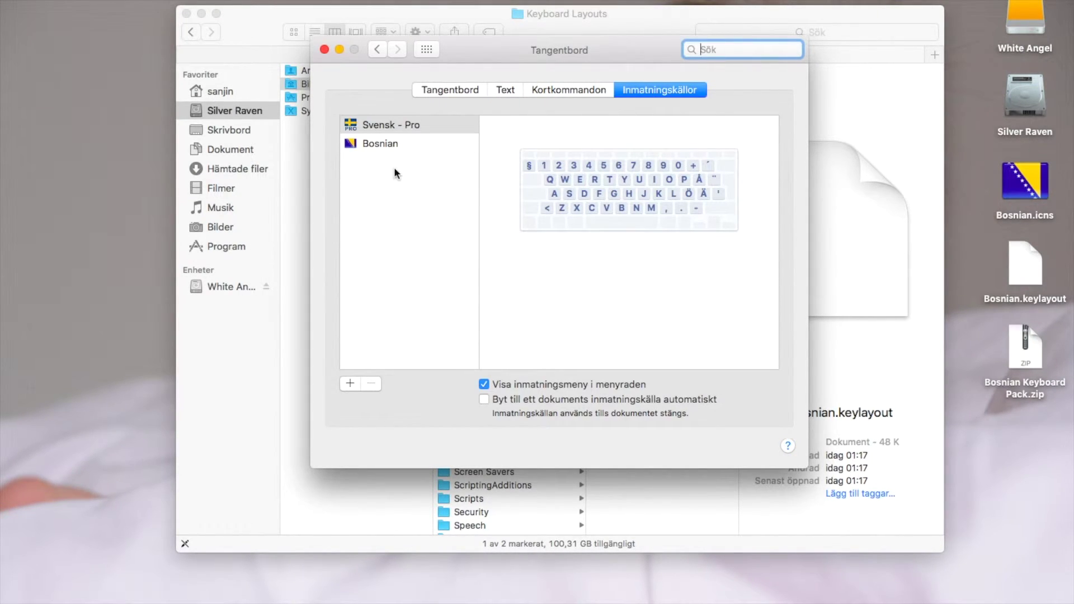
Delete the Bosnian input source, leaving Svensk - Pro, and open the add-source sheet
click(390, 143)
click(419, 127)
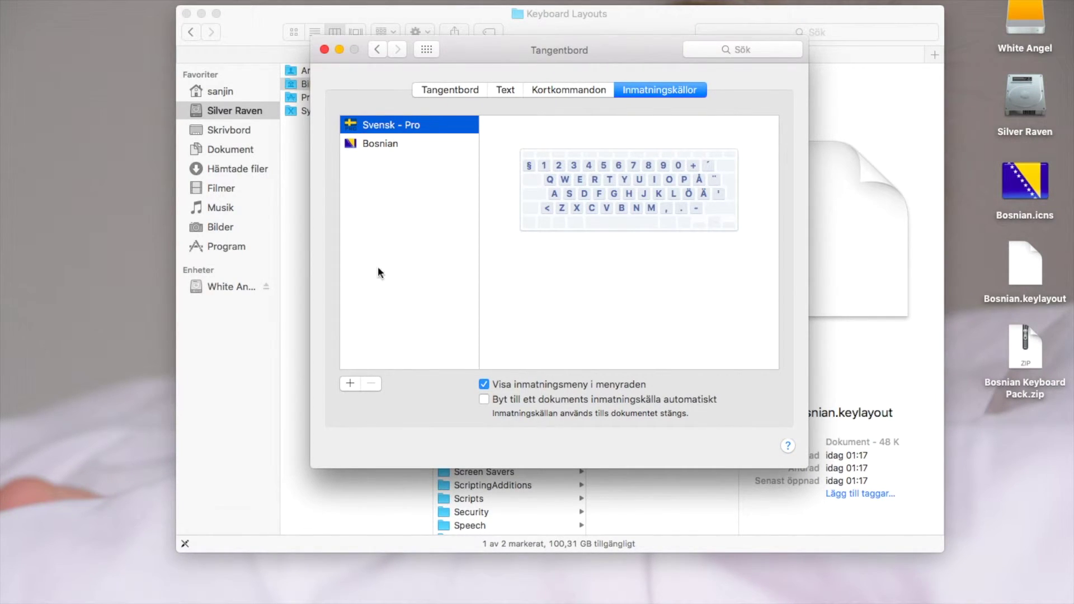
click(408, 145)
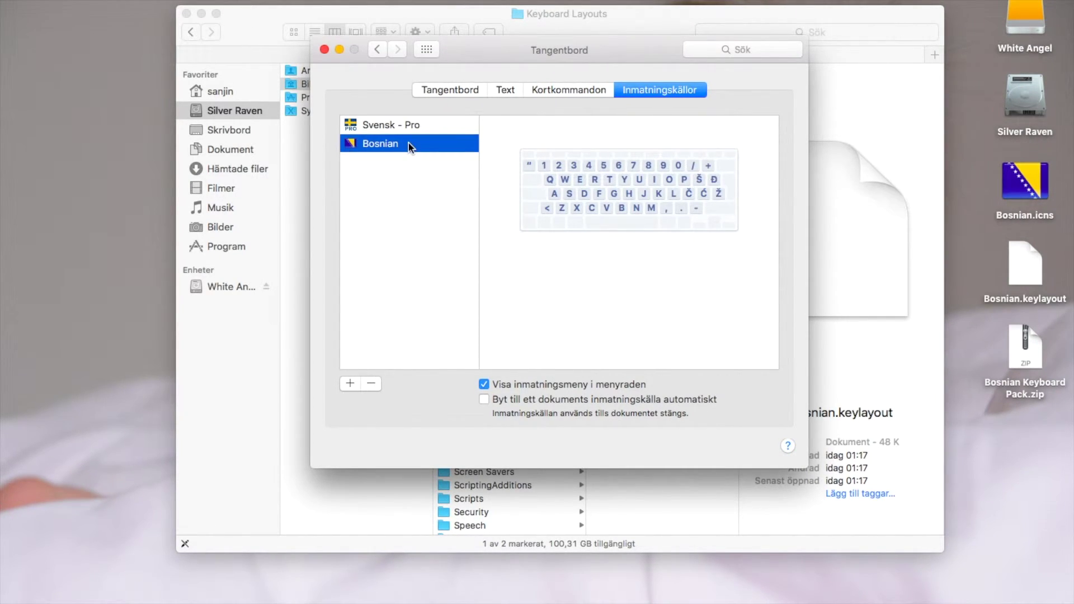
click(372, 385)
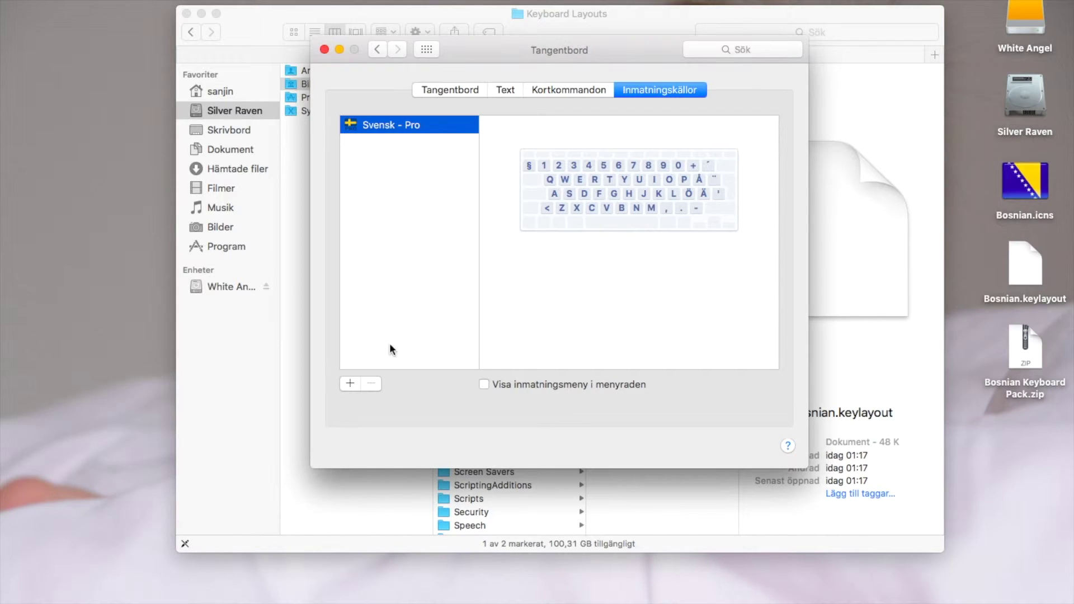
click(351, 383)
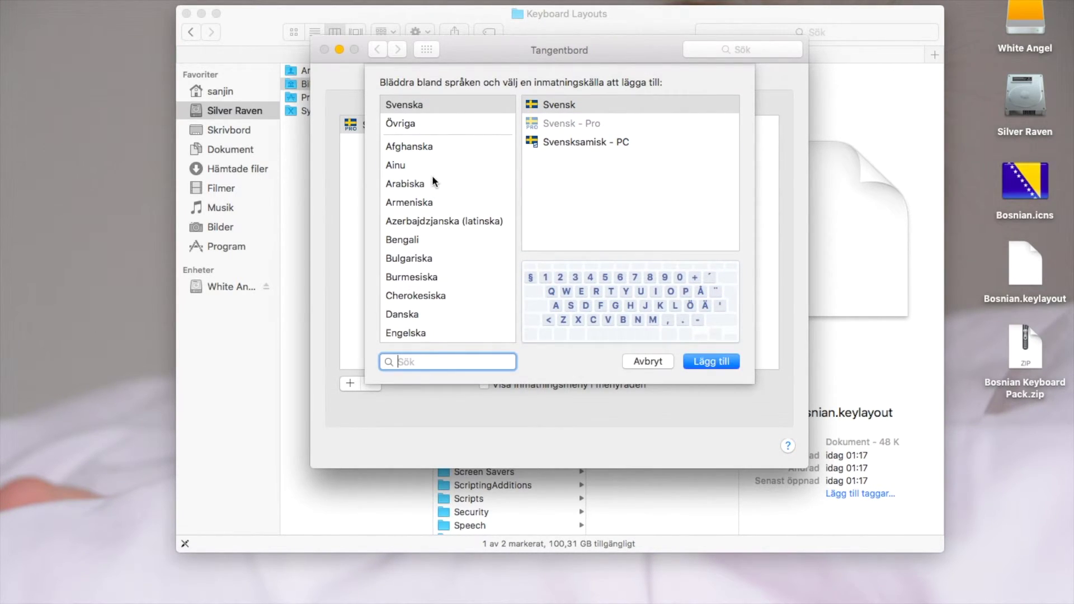
Add Bosnian from the Övriga languages with Lägg till, then adjust the Tangentbord window
click(407, 123)
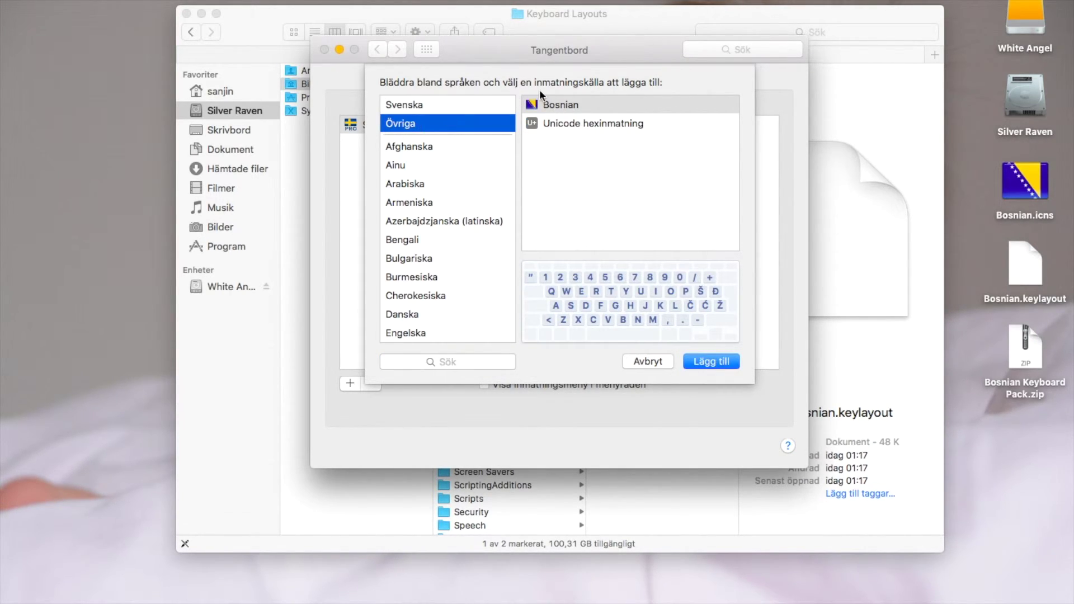
click(554, 105)
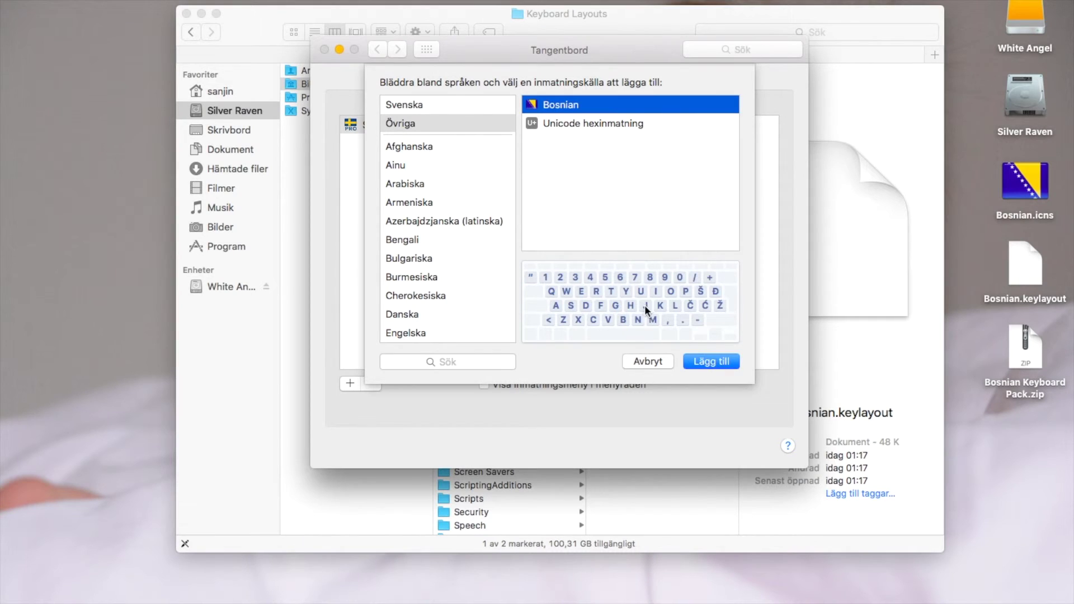
click(704, 360)
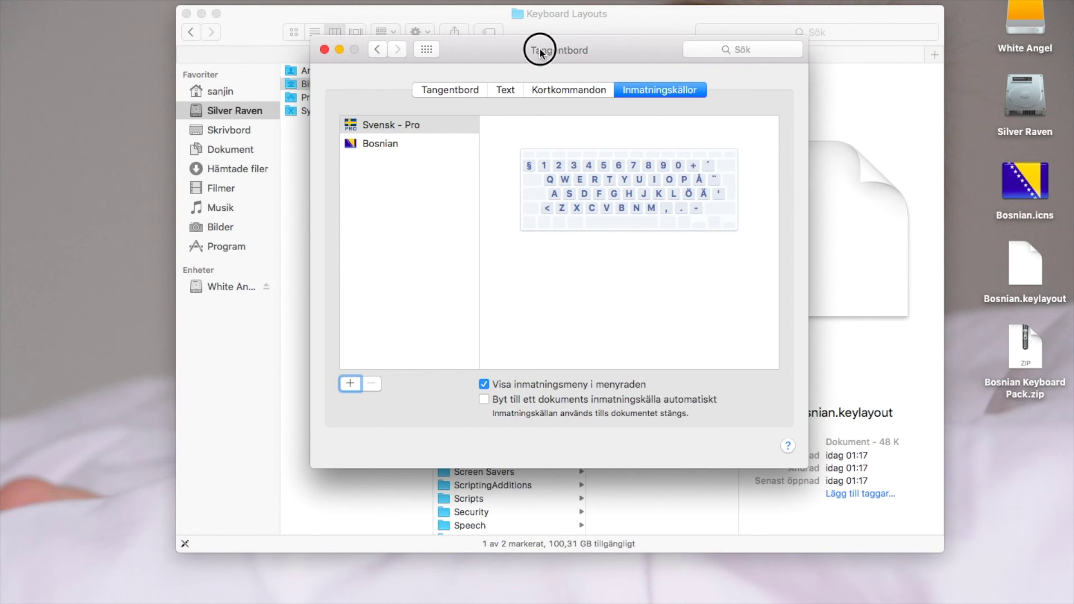
drag(537, 51, 539, 32)
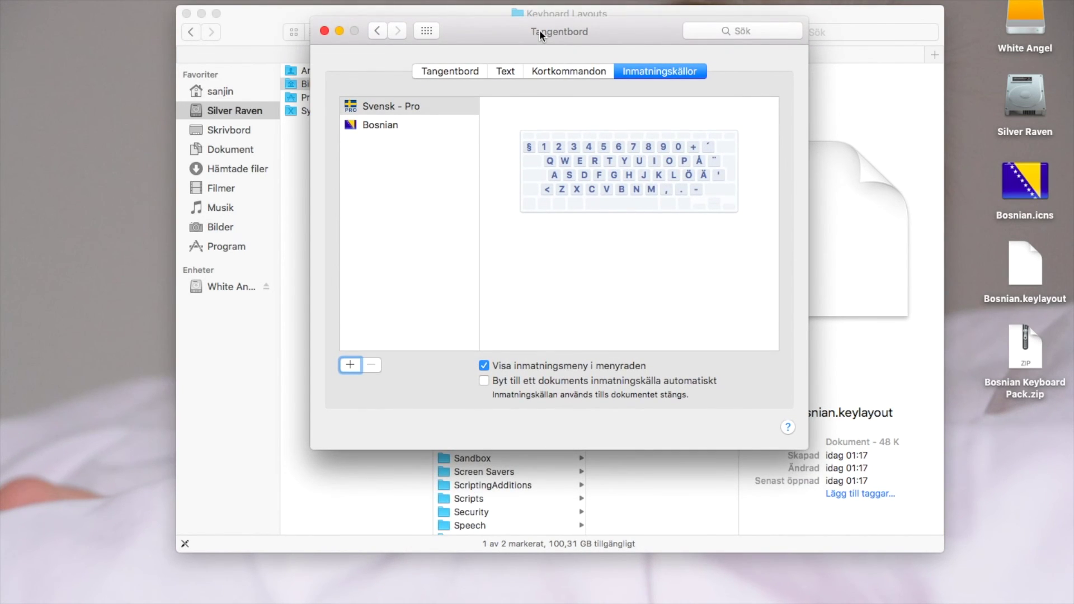
drag(540, 29, 540, 40)
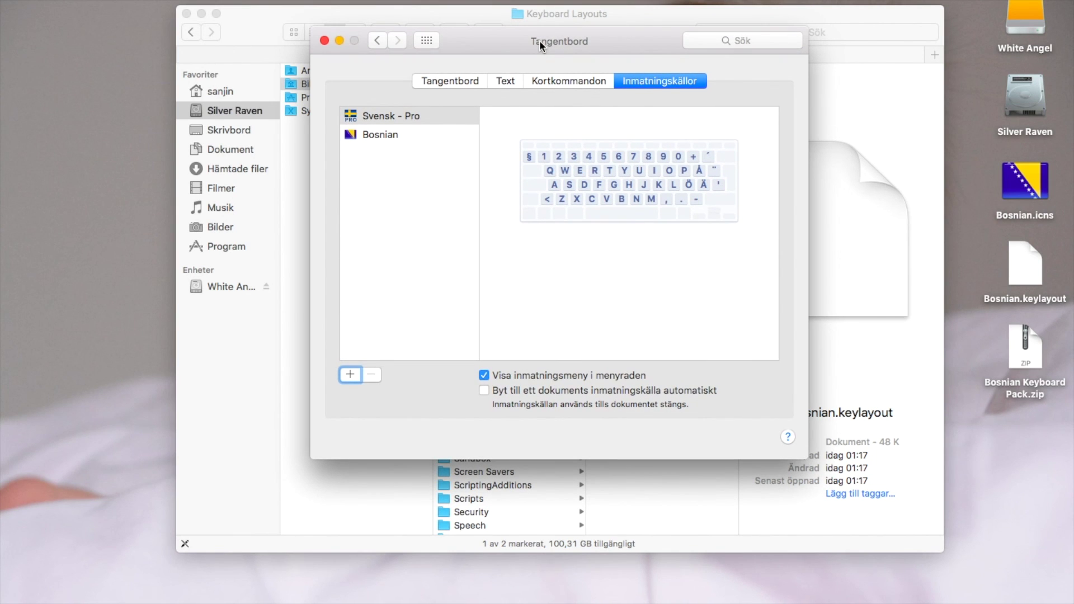